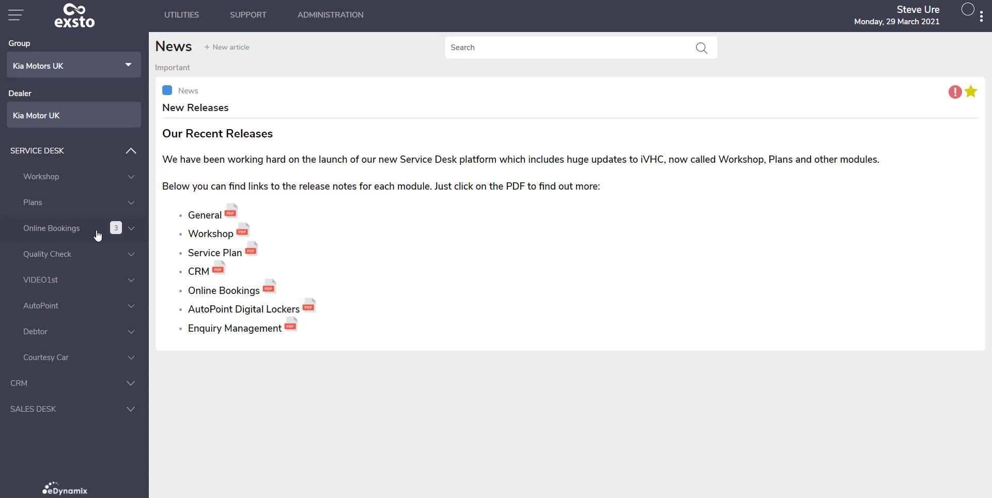
Step: Open Online Bookings and view the accepted bookings list, then return to the new bookings and check their indicator icons
left_click(98, 233)
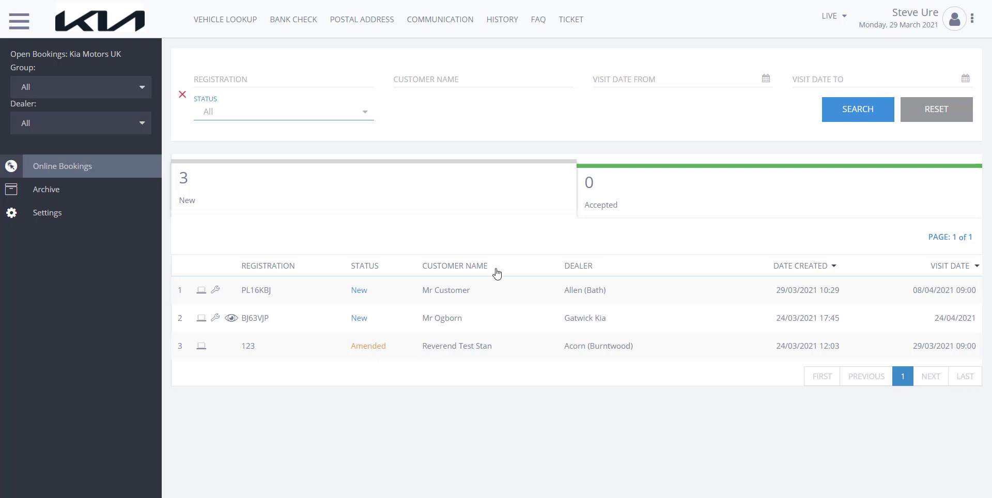
left_click(644, 194)
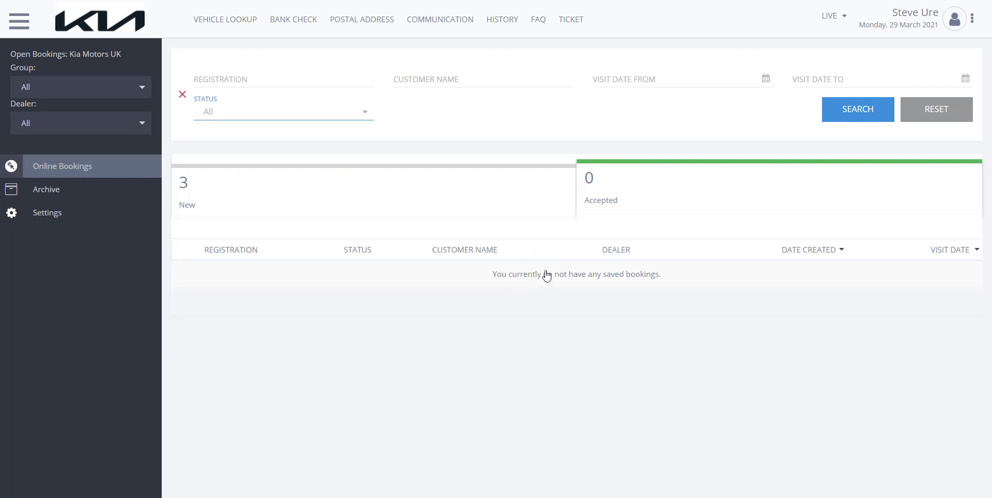
left_click(447, 191)
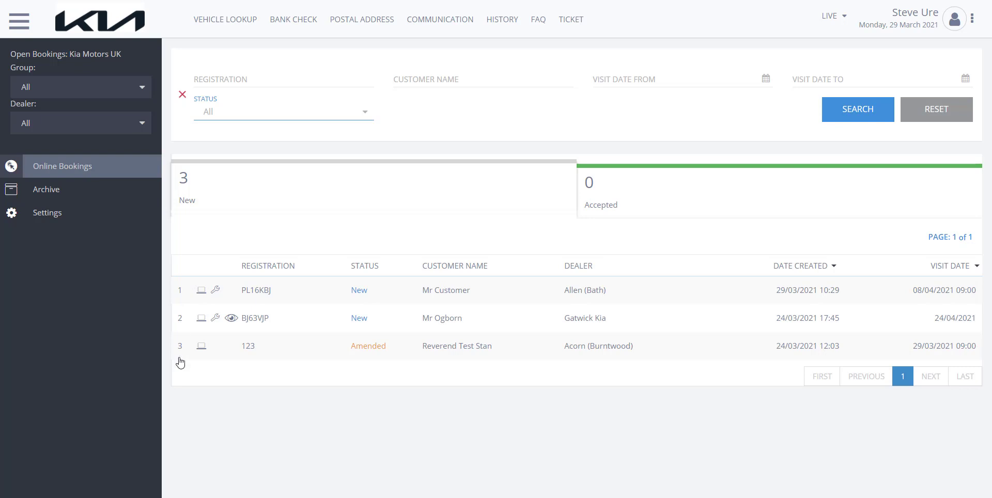
mouse_move(200, 292)
mouse_move(232, 321)
Step: Review the details of the new Allen (Bath) booking, accept it and view the accepted bookings
left_click(501, 294)
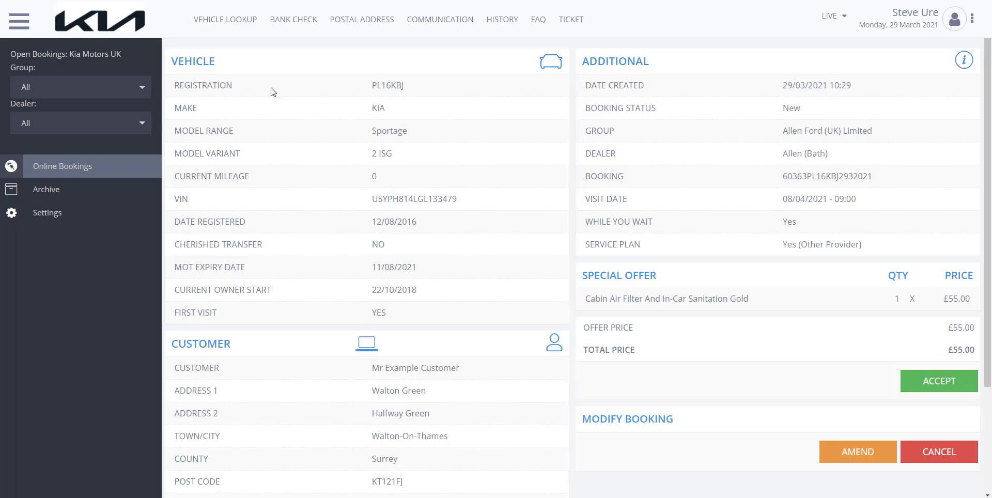
scroll(371, 298, "down", 2)
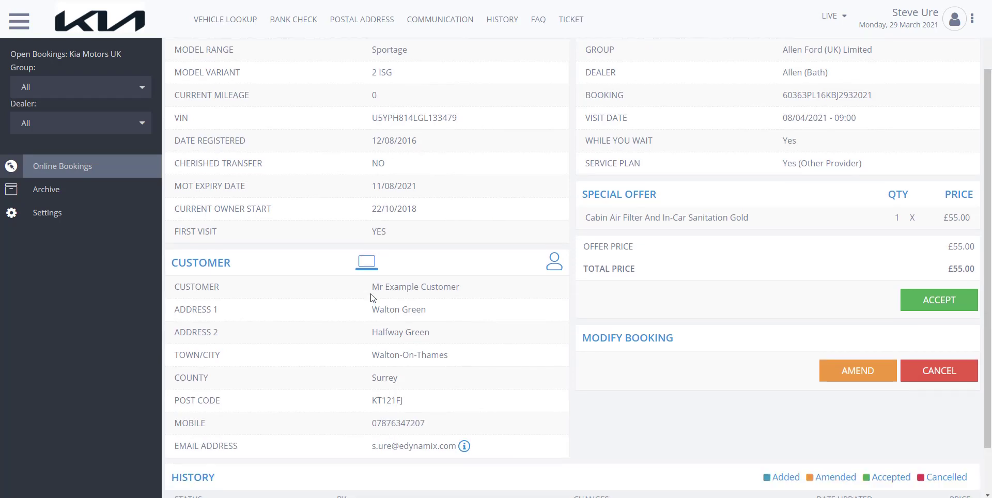
scroll(372, 298, "down", 2)
scroll(588, 226, "up", 4)
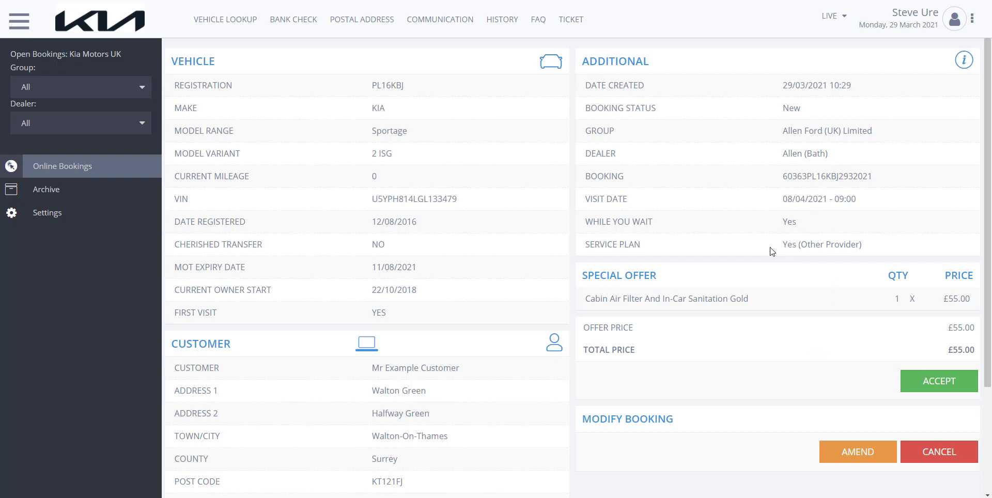
left_click(934, 386)
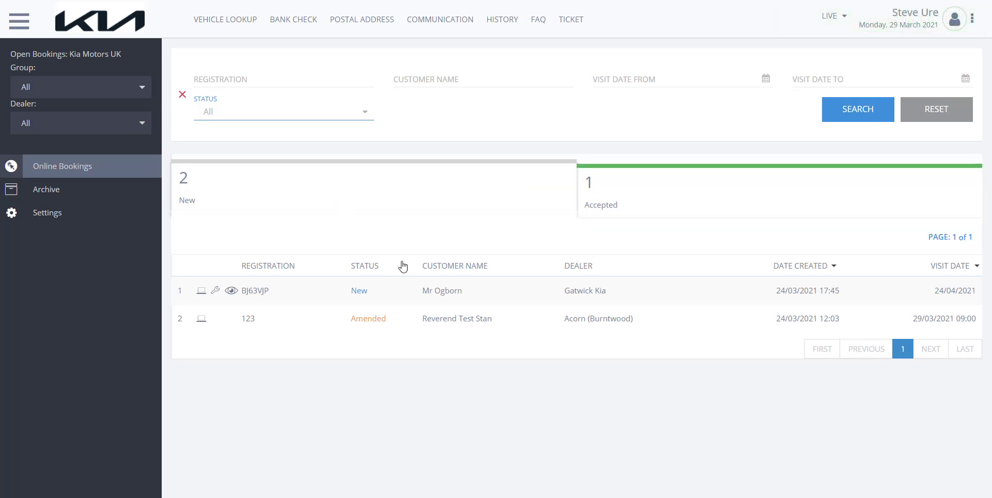
left_click(631, 198)
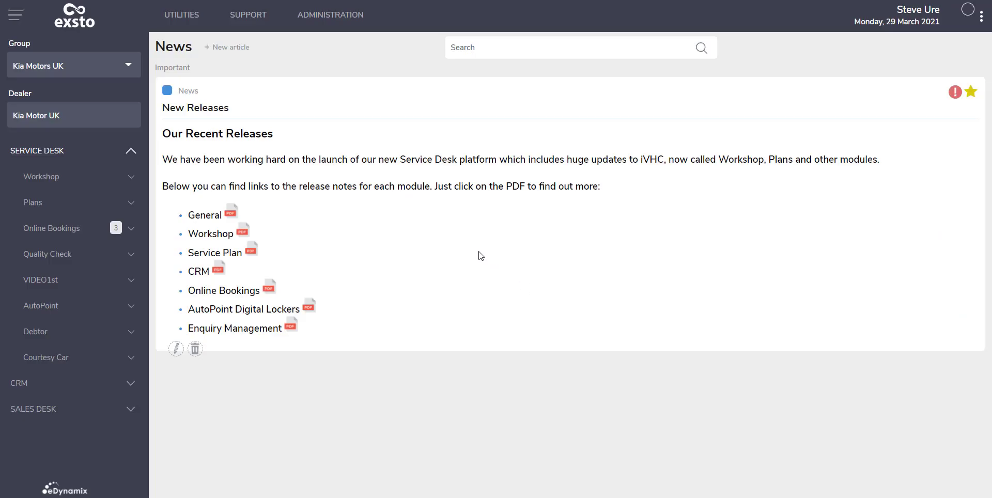
Step: Reopen Online Bookings, review the amended Allen (Bath) booking with its change history and accept the amendment
left_click(97, 229)
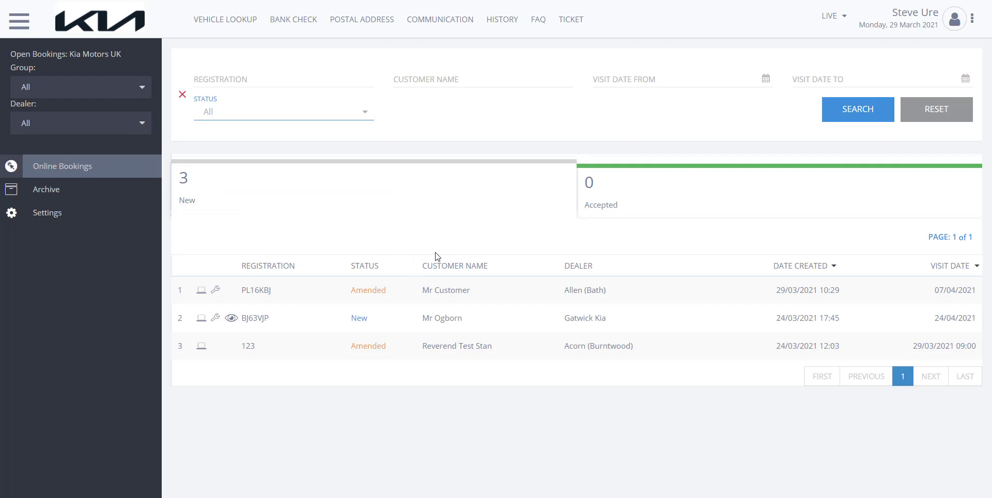
left_click(338, 291)
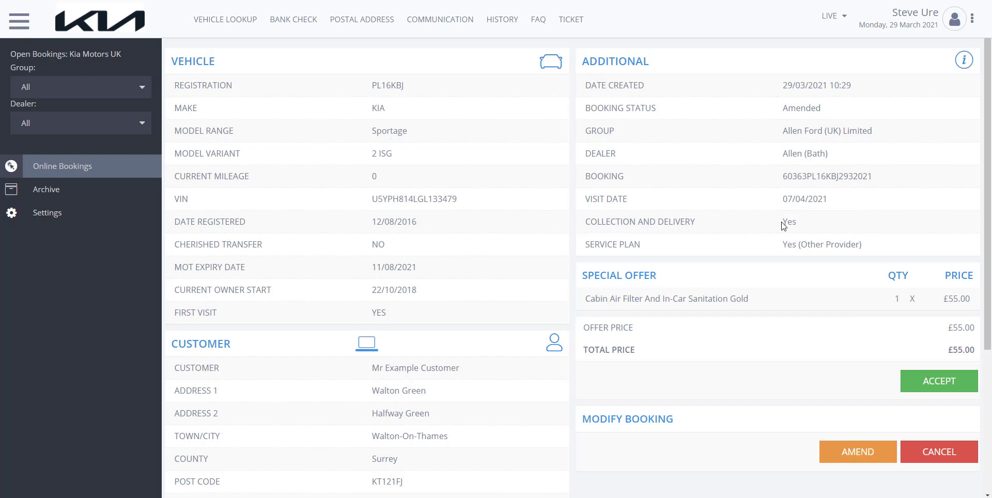
scroll(747, 219, "down", 3)
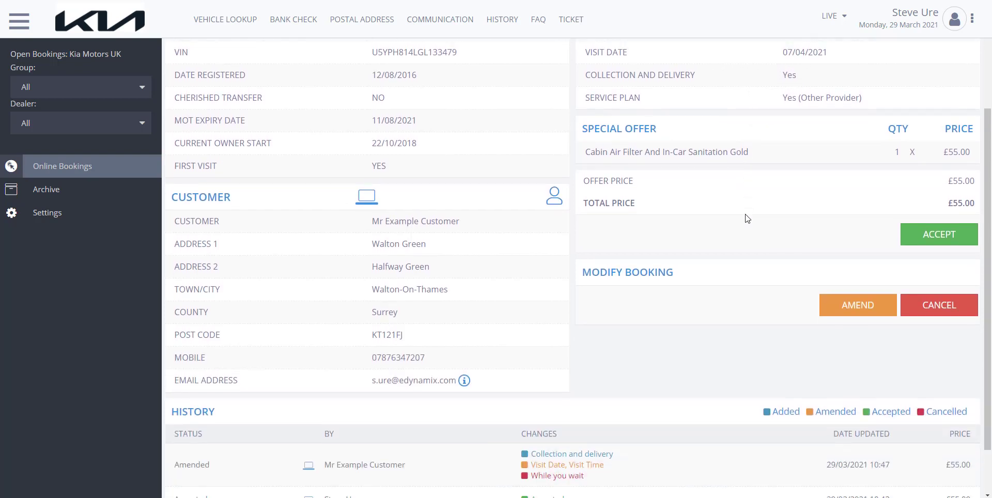
scroll(594, 288, "down", 1)
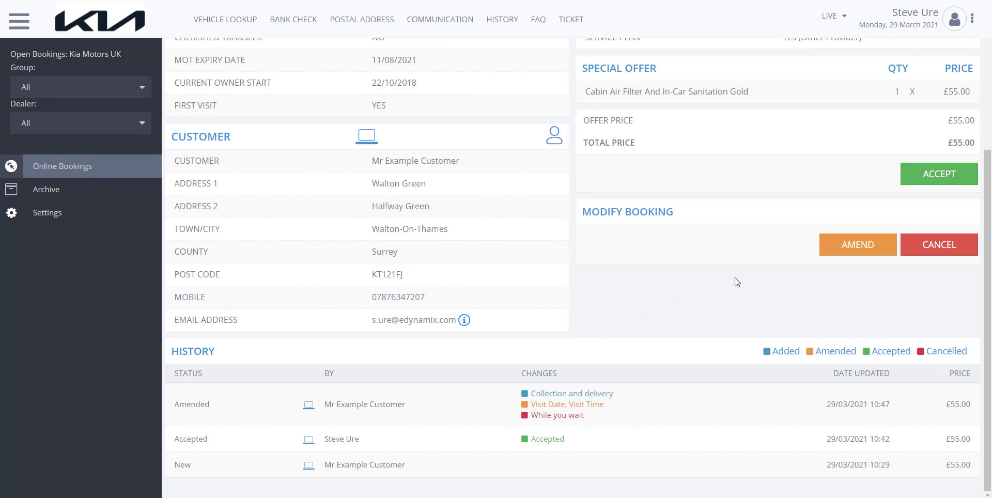
scroll(740, 291, "up", 1)
scroll(740, 292, "up", 1)
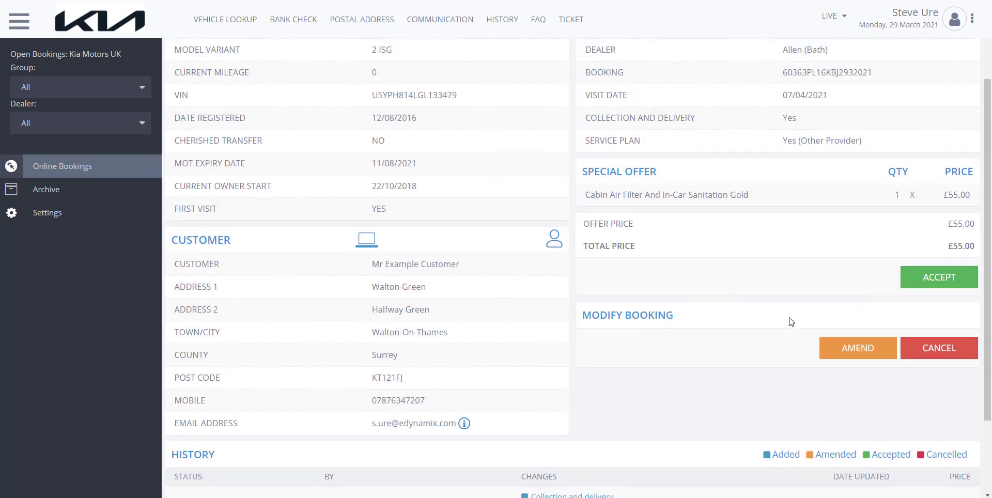
left_click(939, 278)
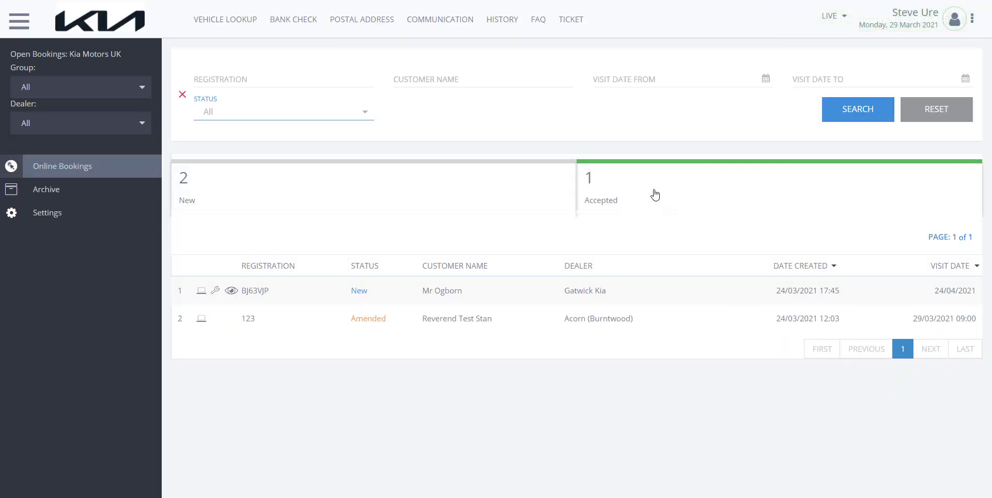
Step: Open the Allen (Bath) booking from the accepted bookings and start amending it
double_click(653, 196)
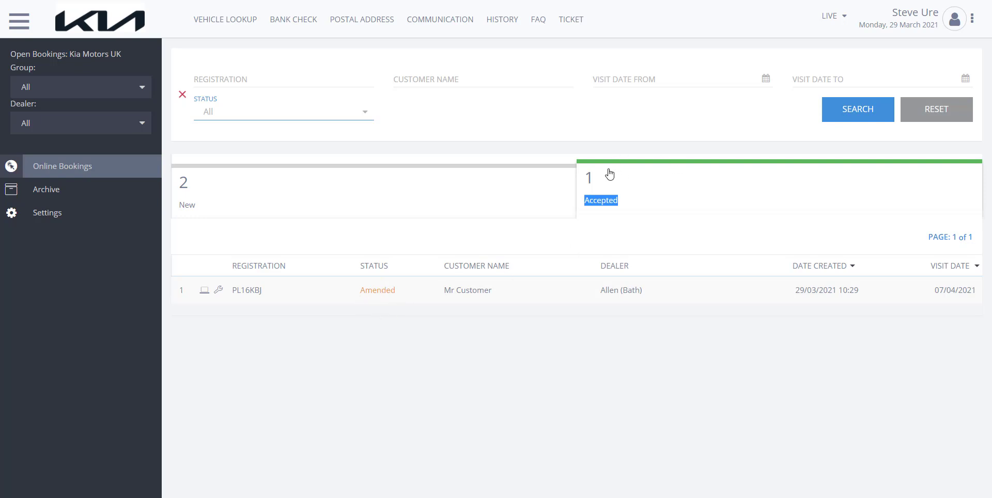
left_click(606, 227)
left_click(526, 288)
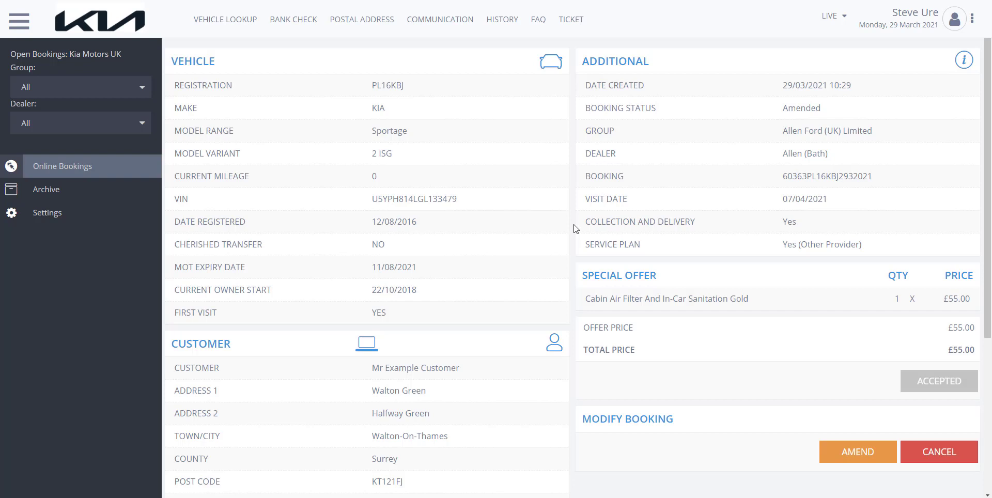
left_click(857, 452)
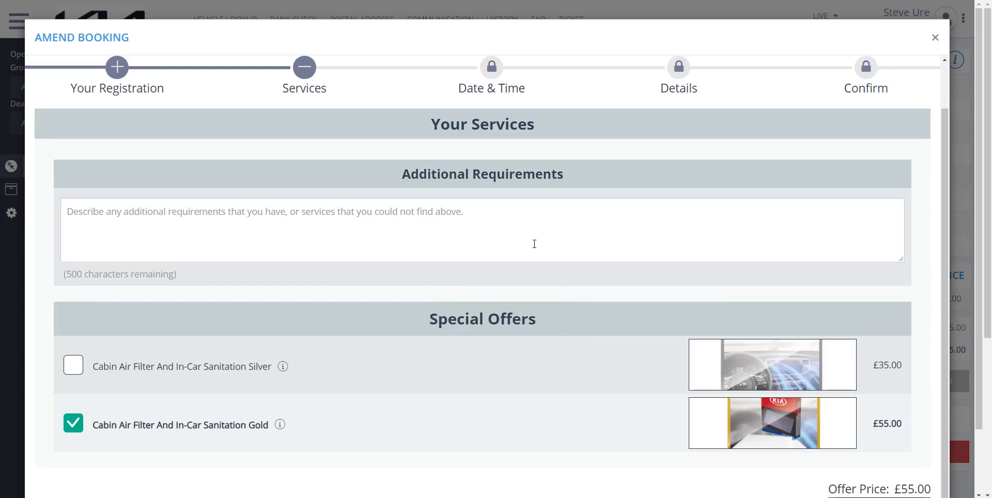
Step: Leave Cabin Air Filter And In-Car Sanitation Gold as the only selected special offer and proceed to the date and time
scroll(536, 241, "down", 1)
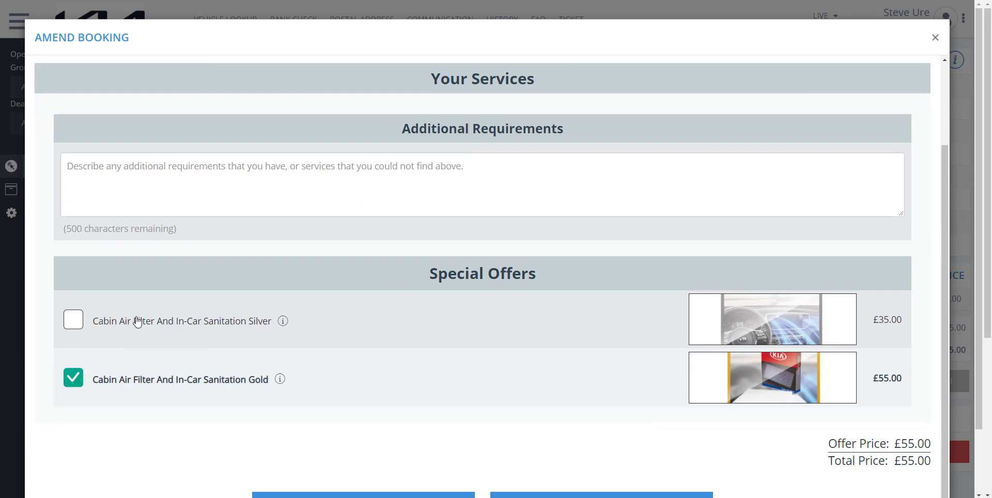
scroll(565, 341, "down", 2)
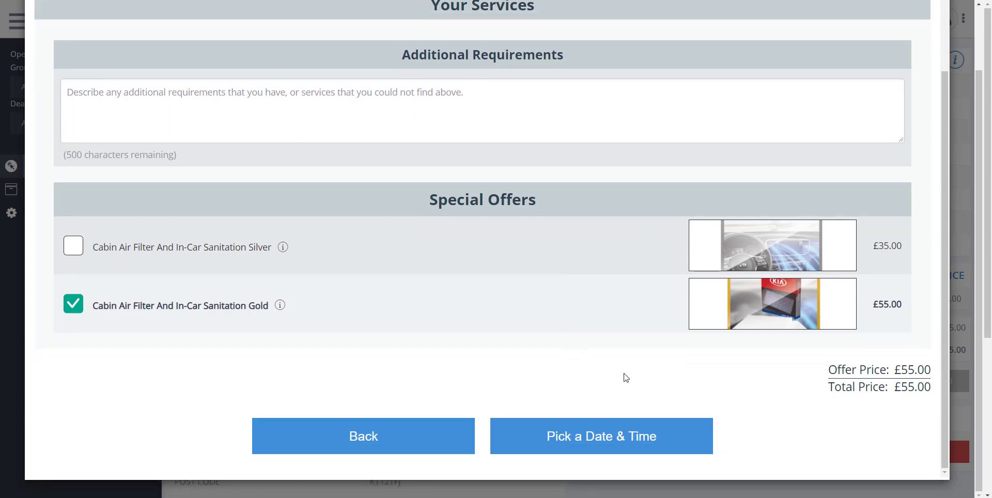
left_click(75, 252)
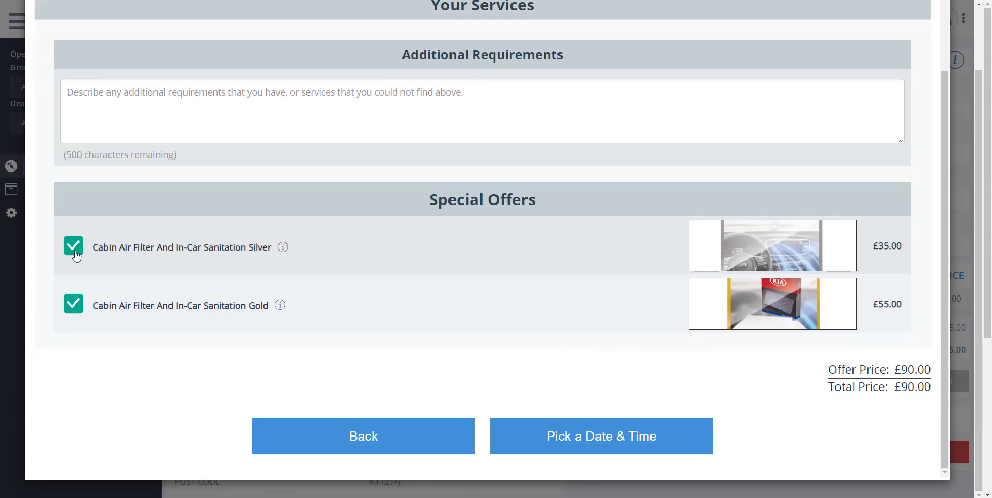
left_click(75, 309)
left_click(70, 250)
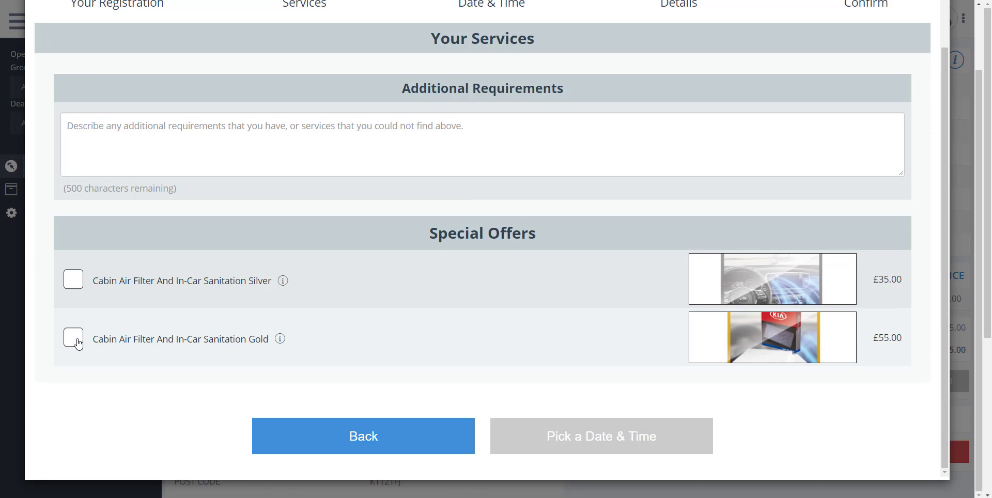
left_click(73, 337)
left_click(568, 442)
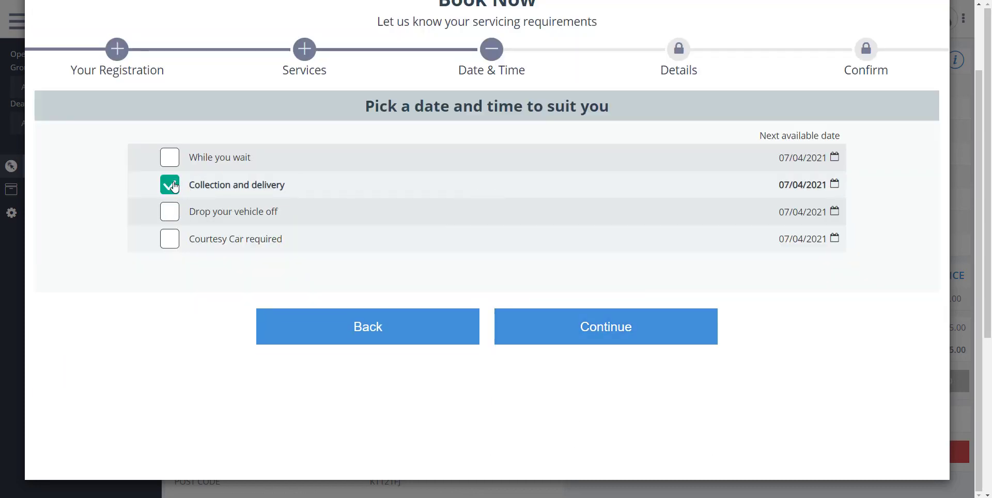
Step: Choose While you wait with a preferred drop off time of 11:00 and continue to the customer details
left_click(170, 158)
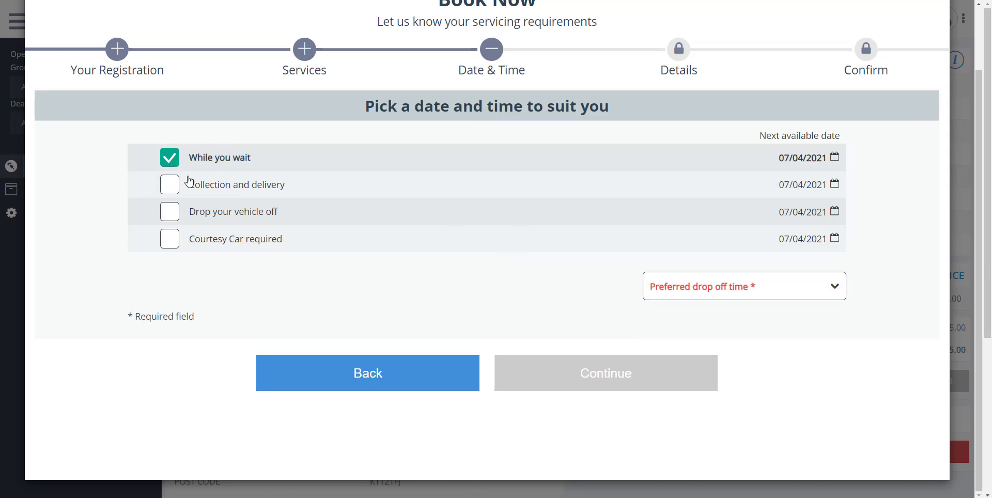
left_click(715, 288)
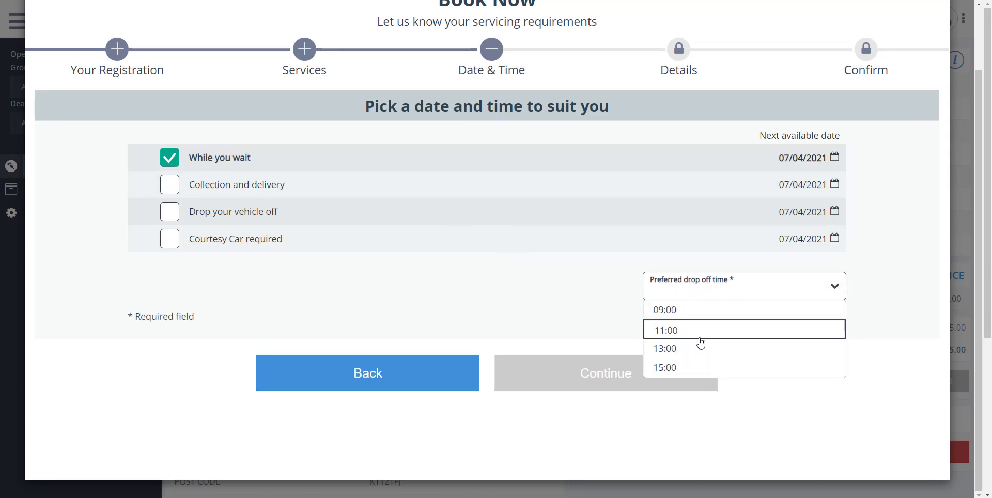
left_click(699, 331)
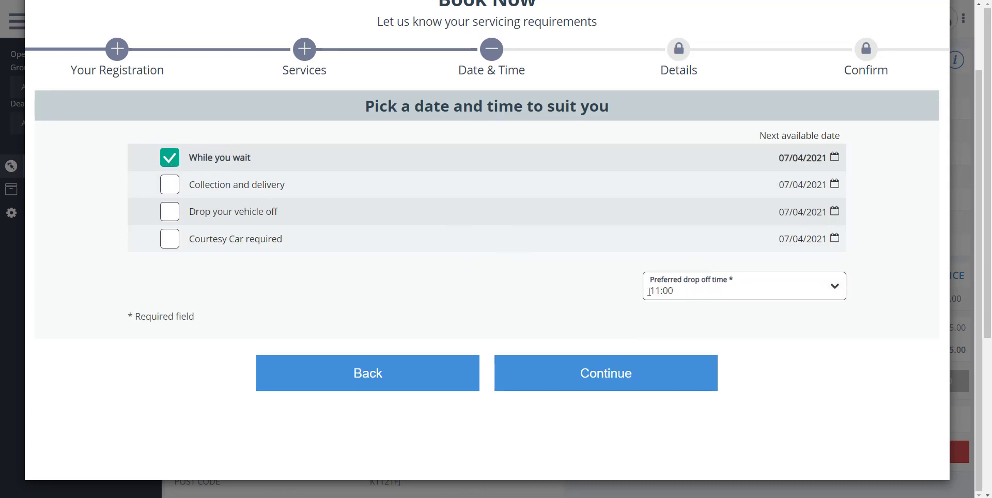
left_click(627, 383)
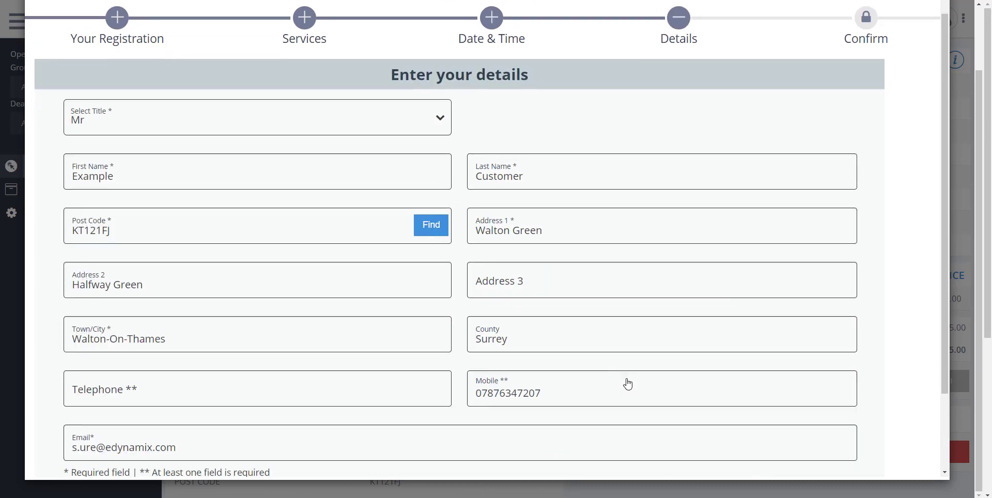
Step: Record the customer's consent to contact by mail, email, phone and SMS
scroll(624, 382, "down", 3)
left_click(686, 202)
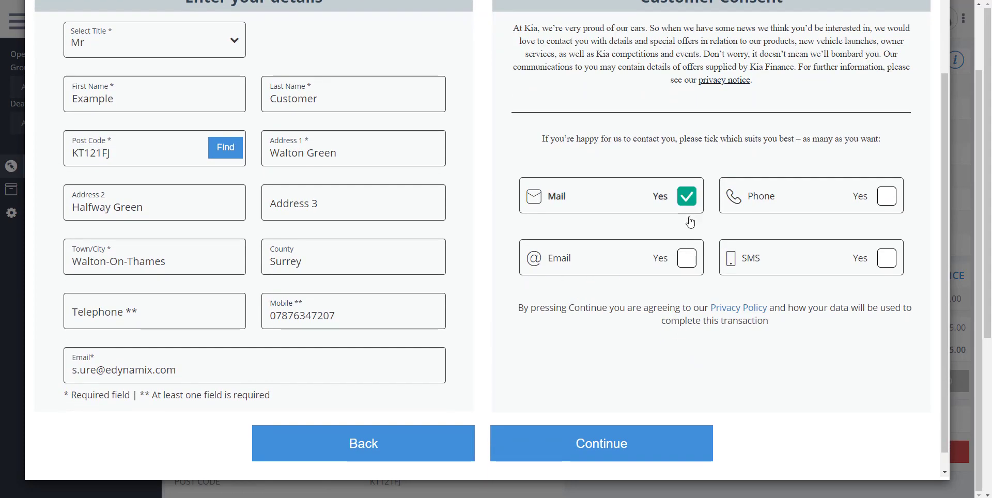
left_click(687, 261)
left_click(881, 209)
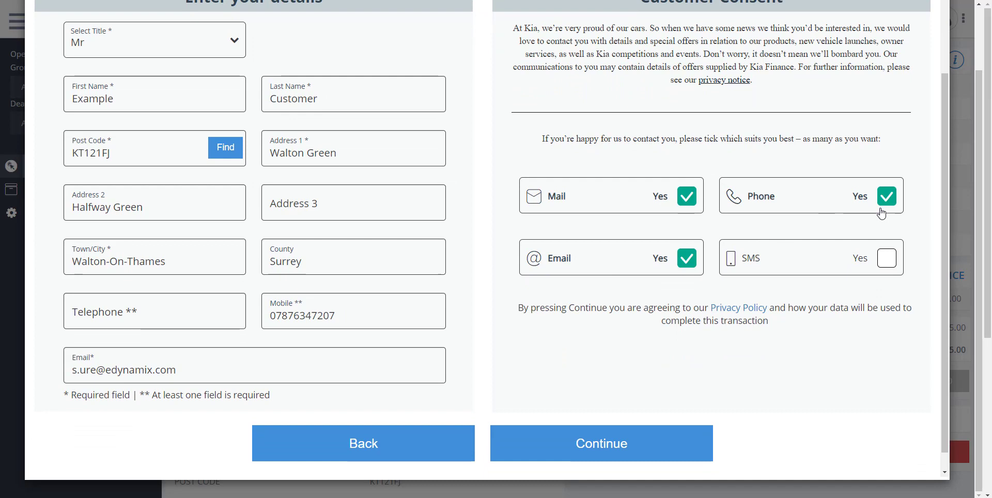
left_click(886, 258)
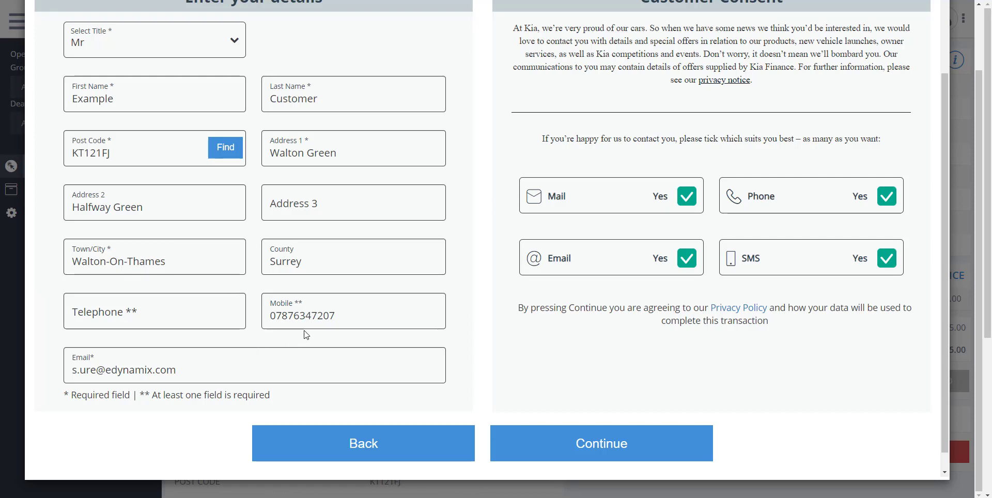
Step: Continue to the booking confirmation and submit the amended booking
left_click(547, 452)
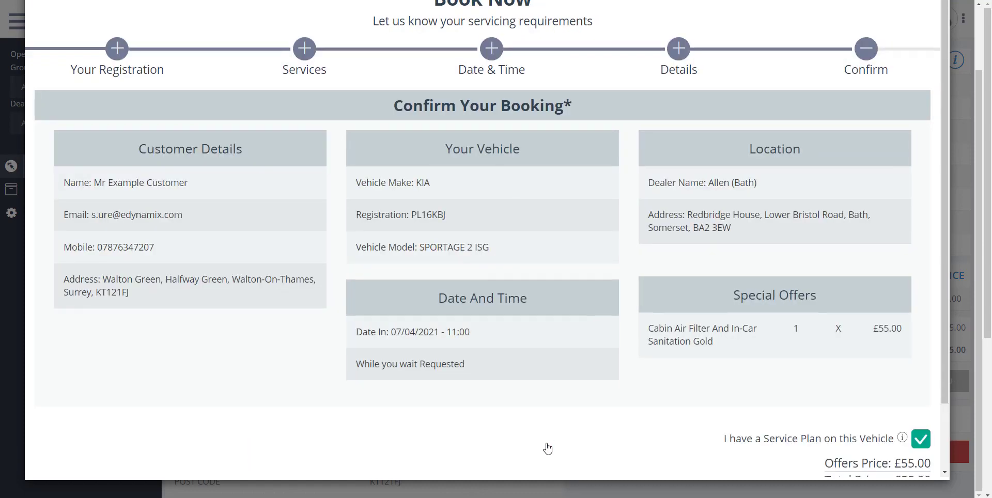
scroll(549, 447, "down", 2)
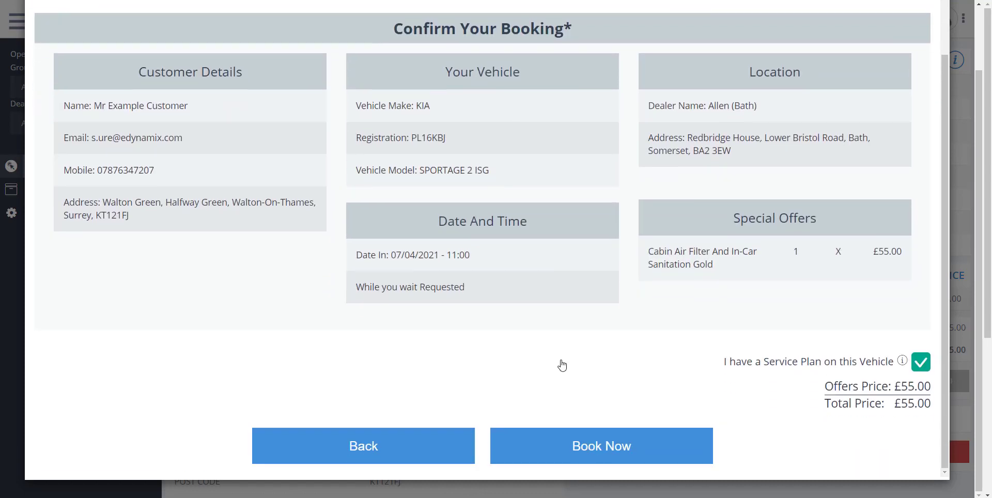
left_click(593, 453)
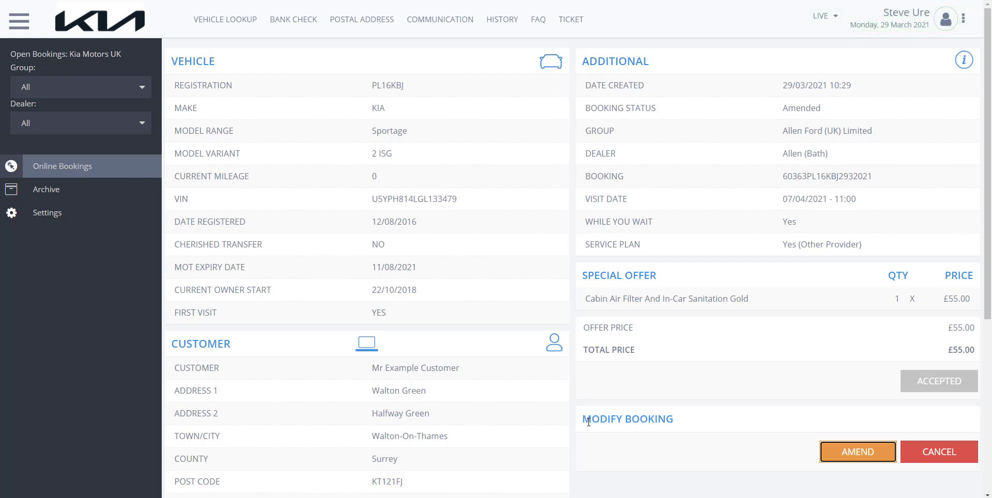
Step: Reopen the Allen (Bath) booking from the accepted bookings and examine its history of changes
left_click(60, 171)
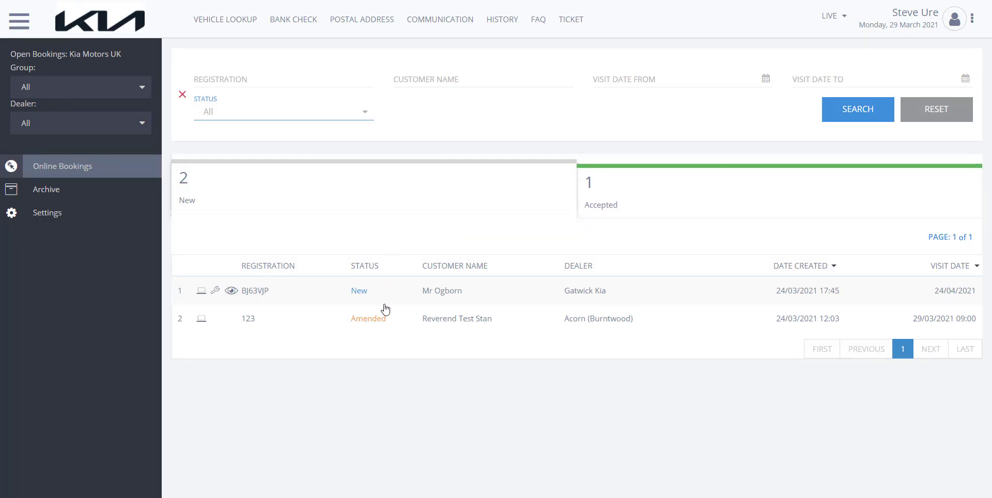
left_click(610, 195)
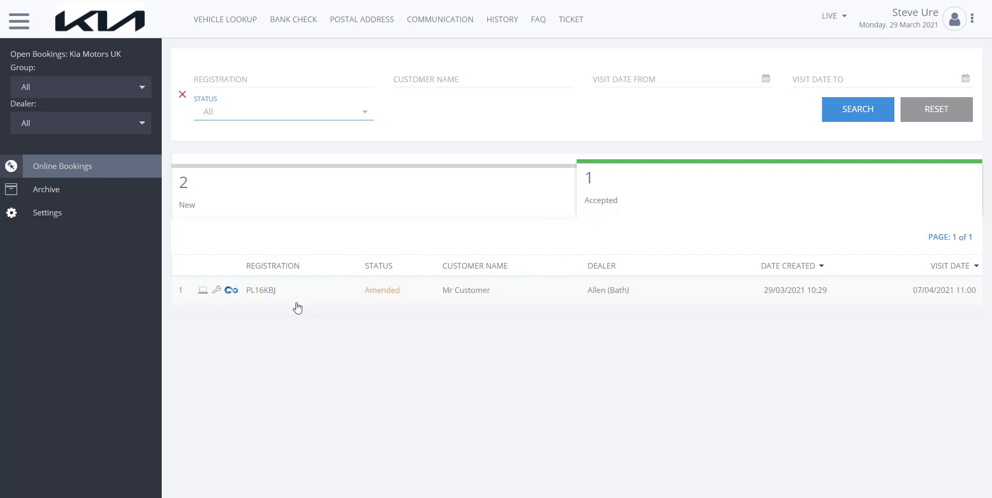
mouse_move(231, 295)
left_click(327, 291)
scroll(464, 279, "down", 1)
scroll(465, 279, "down", 5)
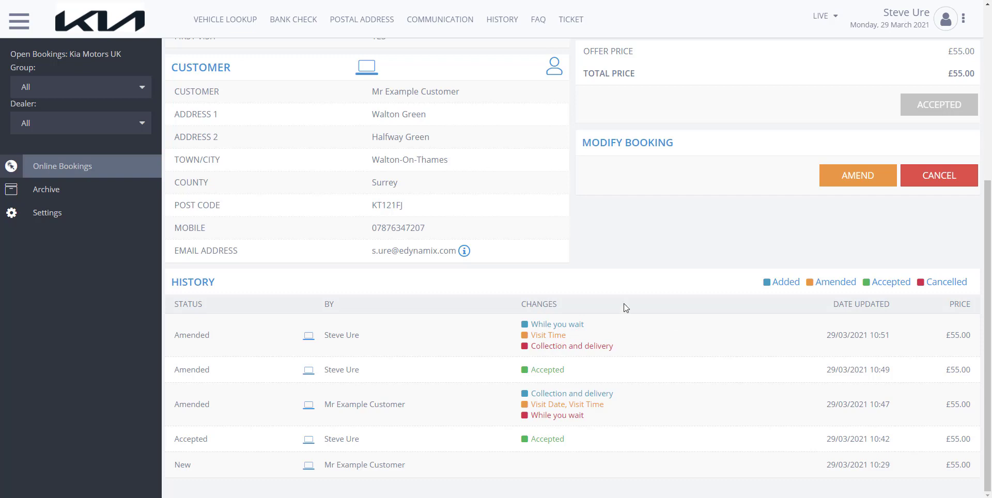
Step: Reopen the Allen (Bath) booking from the accepted bookings and cancel it, confirming the cancellation
left_click(63, 166)
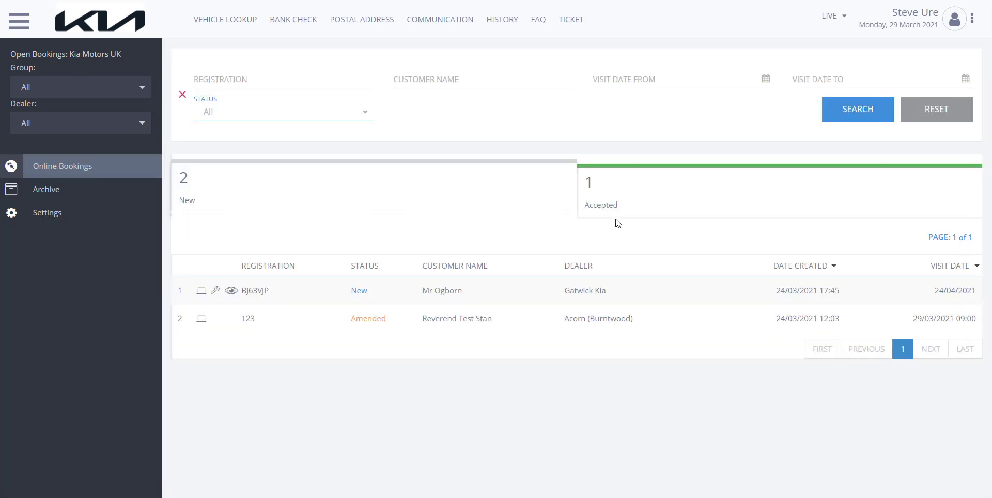
left_click(617, 195)
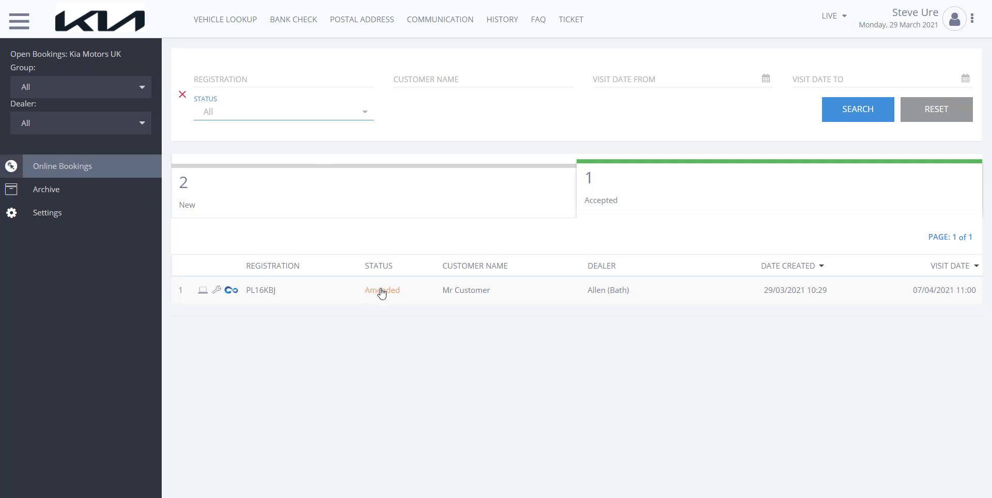
left_click(294, 290)
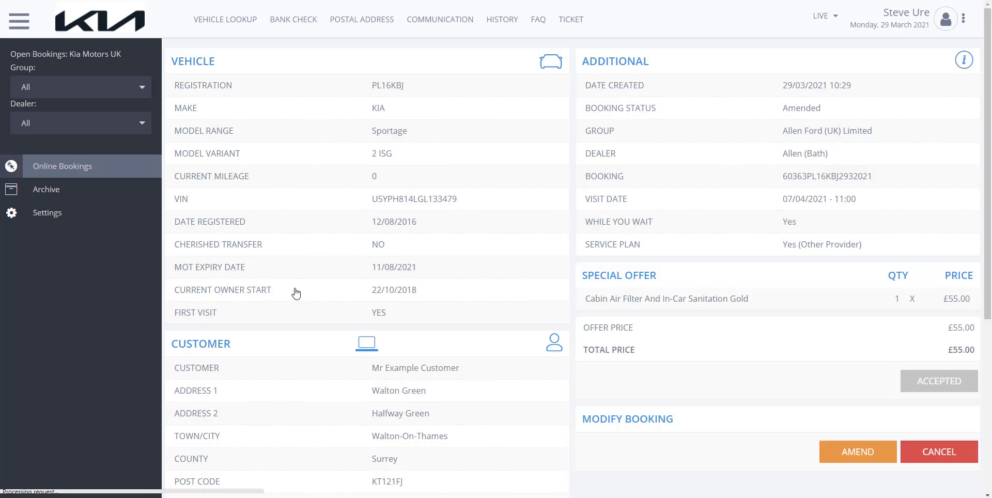
scroll(748, 370, "down", 2)
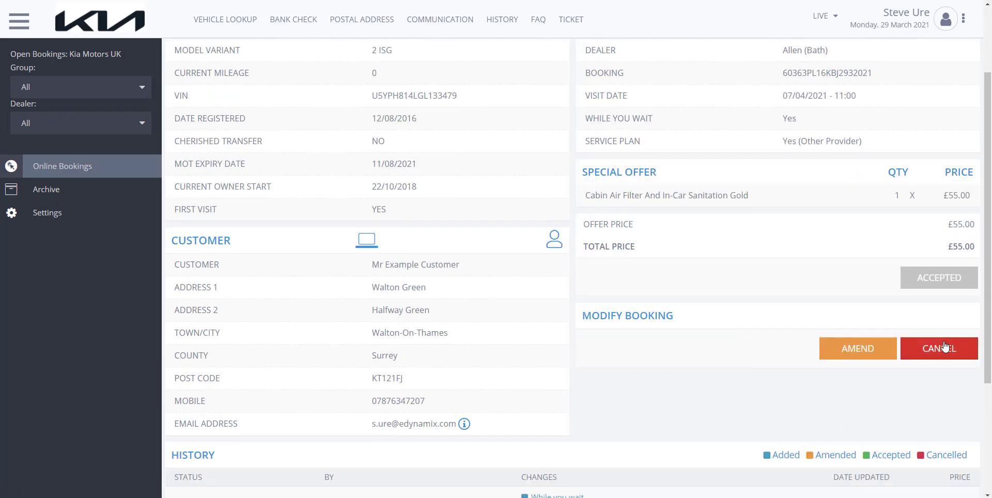
left_click(939, 350)
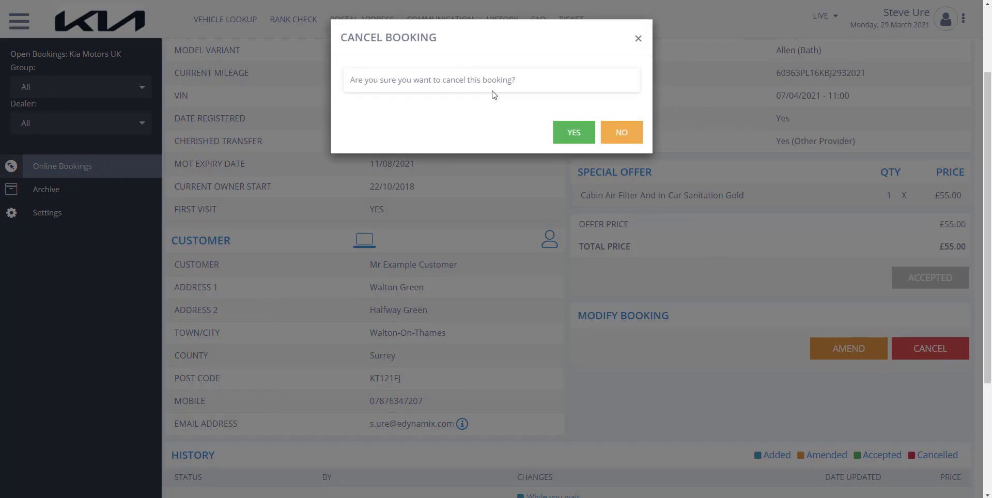
left_click(566, 135)
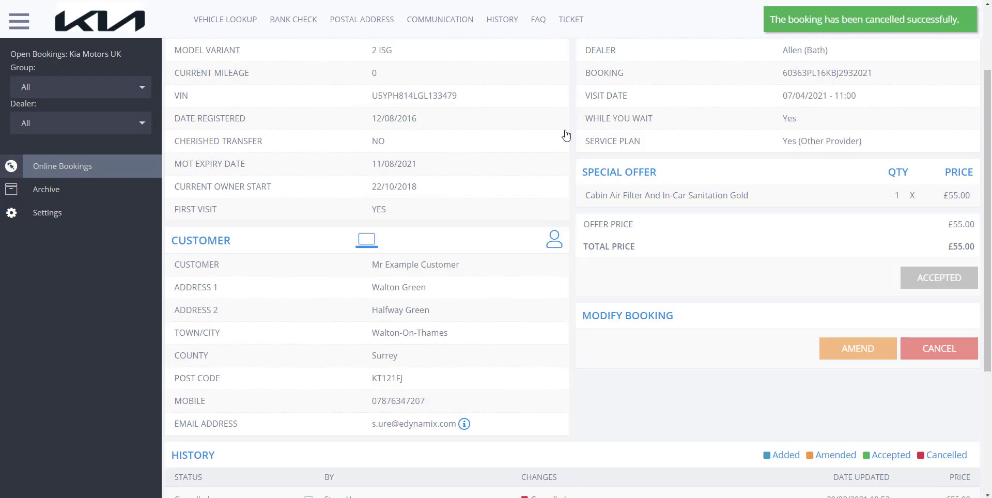
Step: Reopen the cancelled Allen (Bath) booking from the accepted bookings and examine its history of changes
left_click(60, 174)
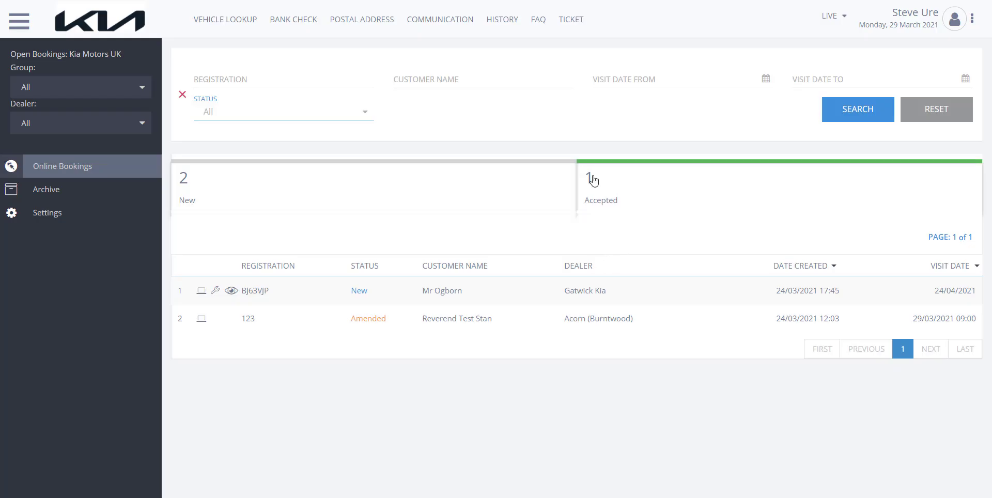
left_click(601, 191)
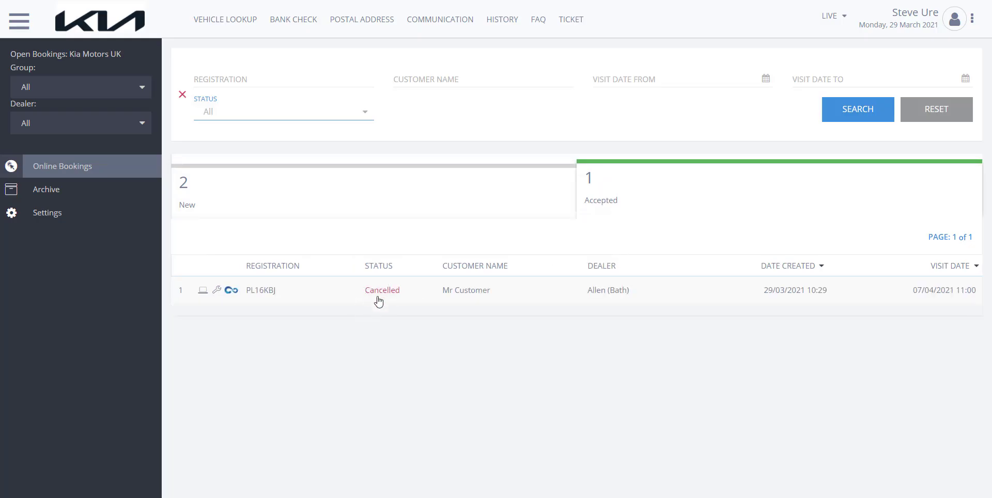
left_click(407, 293)
scroll(551, 240, "down", 6)
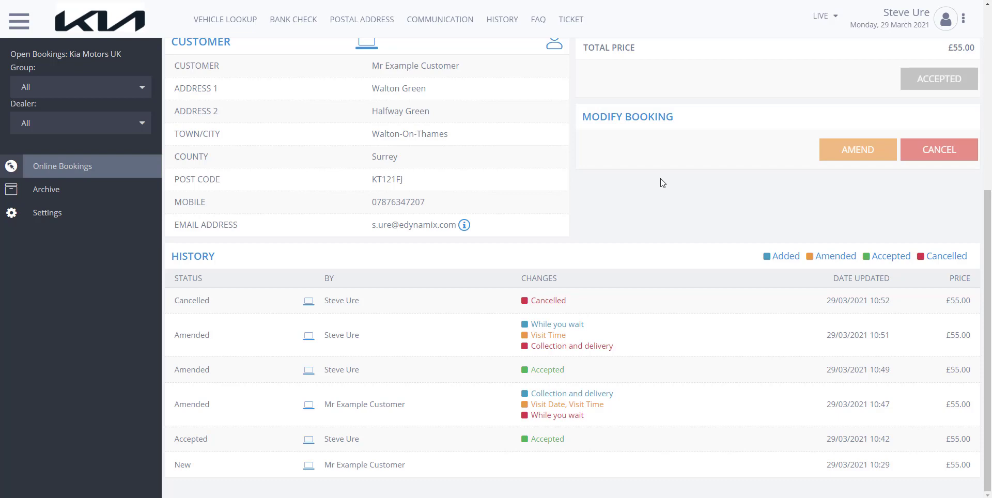
scroll(645, 207, "up", 5)
Step: Leave the booking, switch to the exsto platform and display its support ticket and tutorial options
left_click(78, 173)
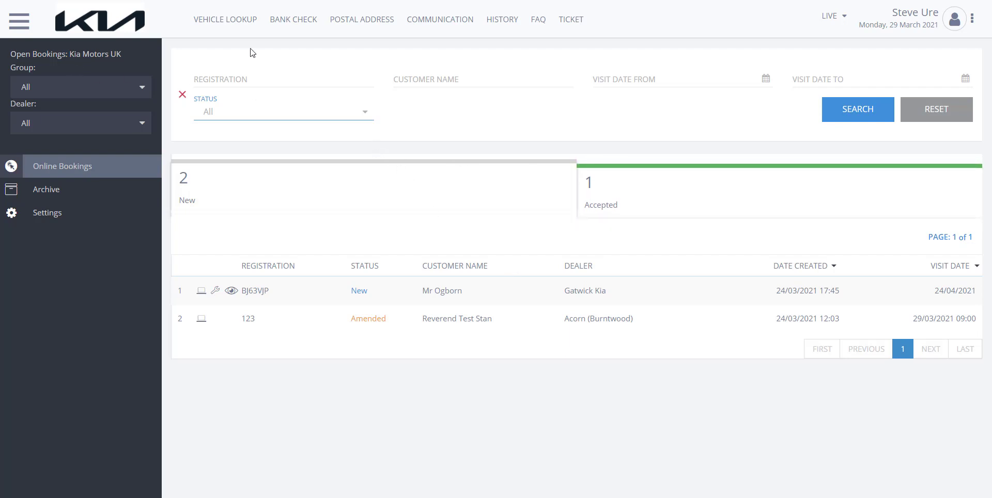
left_click(403, 35)
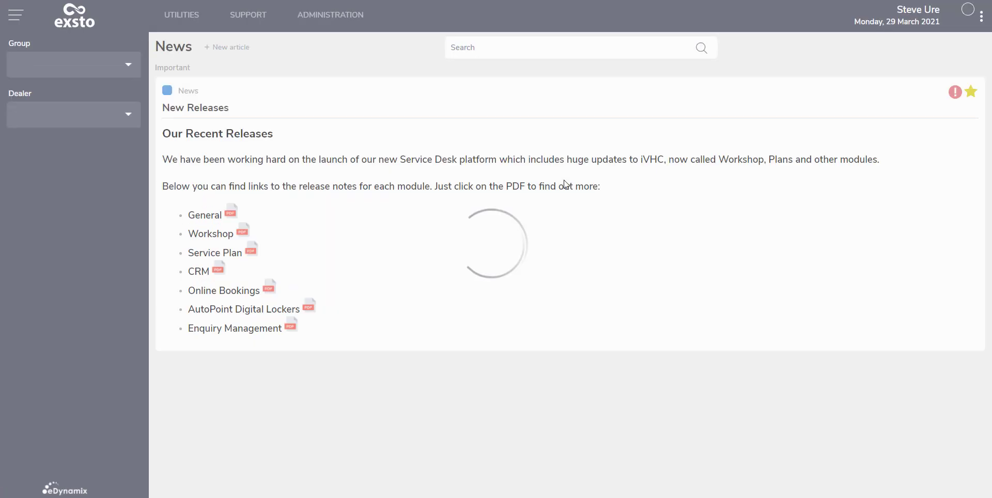
left_click(242, 23)
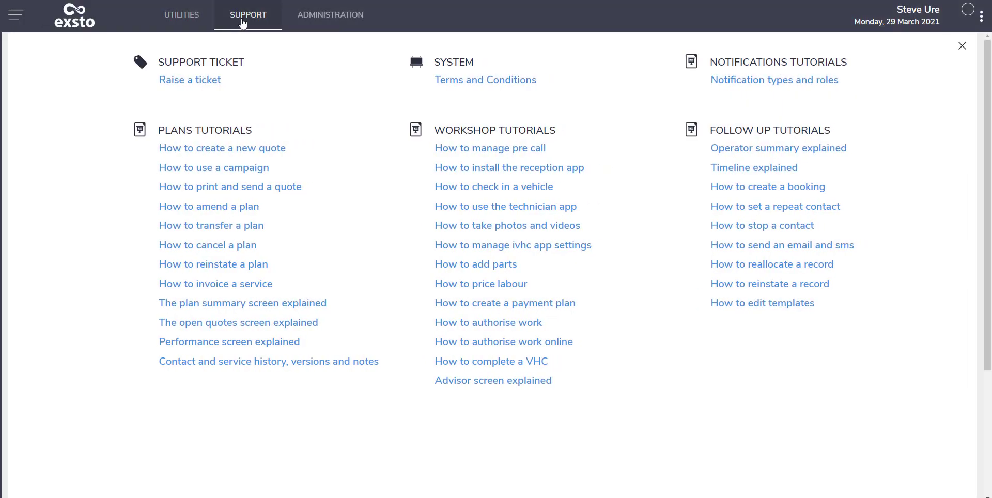